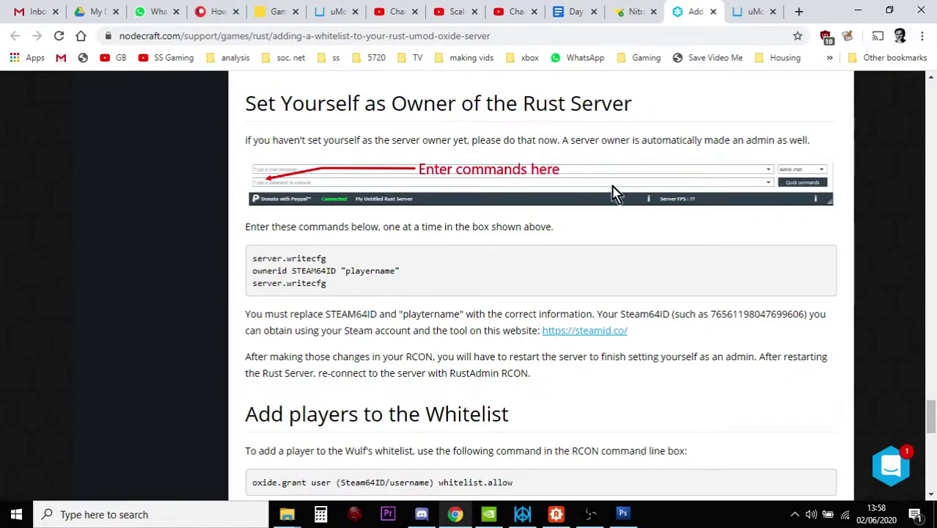
Switch from the Nodecraft guide to the uMod Whitelist plugin page (v3.3.0 by Wulf)
{"action": "left_click", "coordinate": [752, 12]}
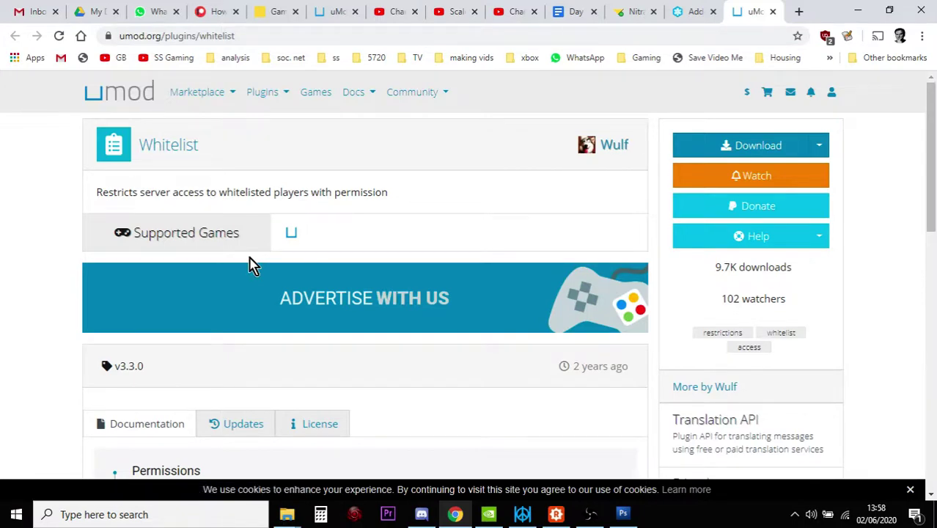
Download the Whitelist plugin as Whitelist (1).cs and go to the Nitrado dashboard
{"action": "left_click", "coordinate": [735, 143]}
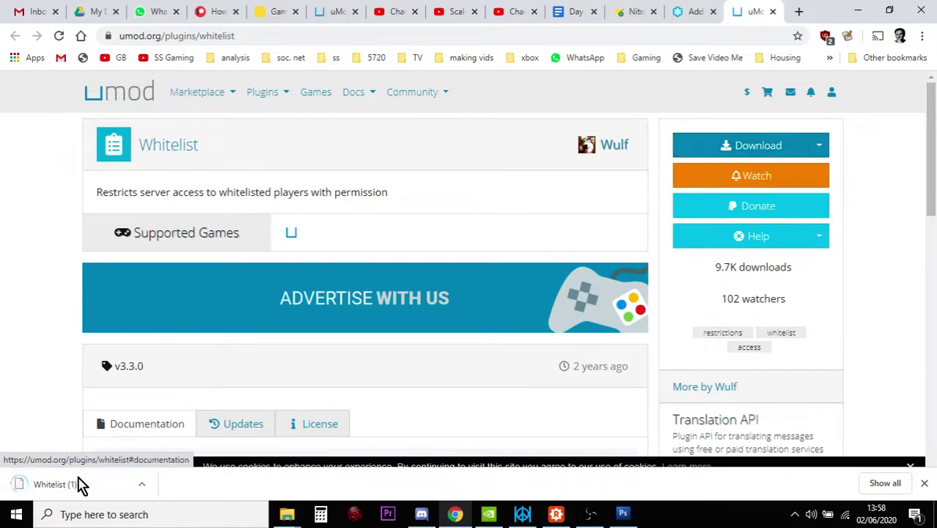
{"action": "left_click", "coordinate": [634, 11]}
Dismiss the finished-downloads bar and open the Nitrado File Browser
{"action": "scroll", "coordinate": [432, 194], "scroll_direction": "down", "scroll_amount": 1}
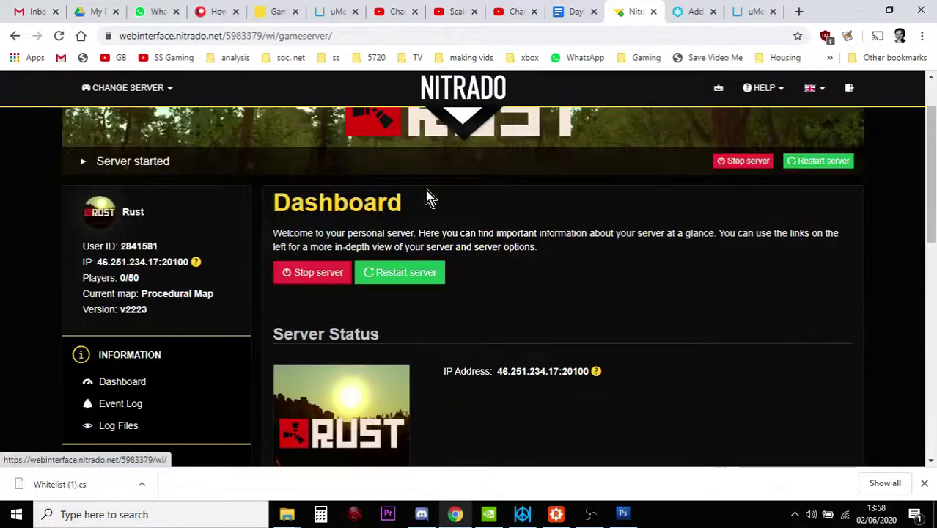
{"action": "scroll", "coordinate": [242, 278], "scroll_direction": "down", "scroll_amount": 3}
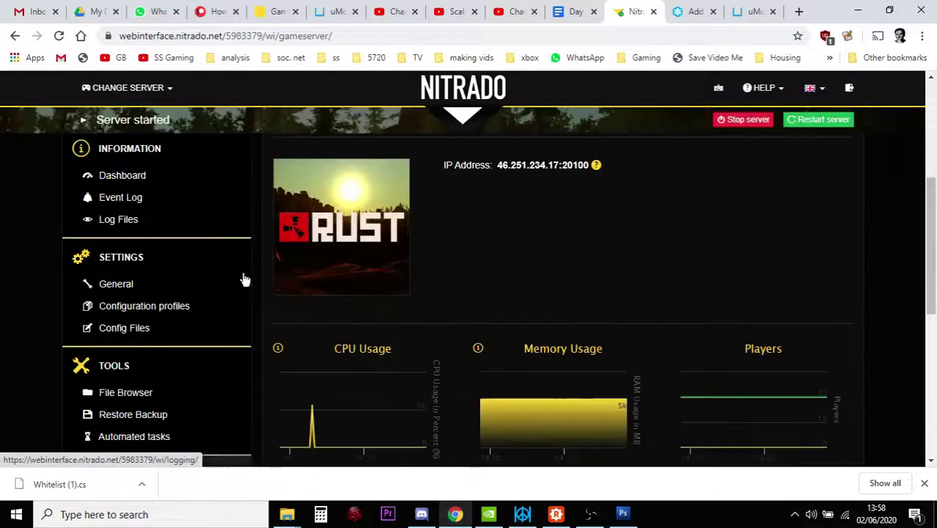
{"action": "left_click", "coordinate": [925, 484]}
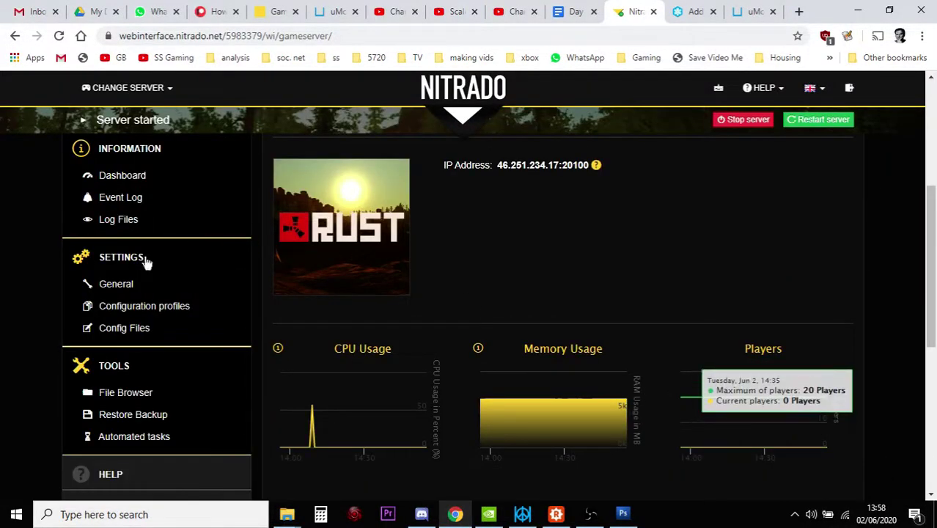
{"action": "left_click", "coordinate": [114, 401]}
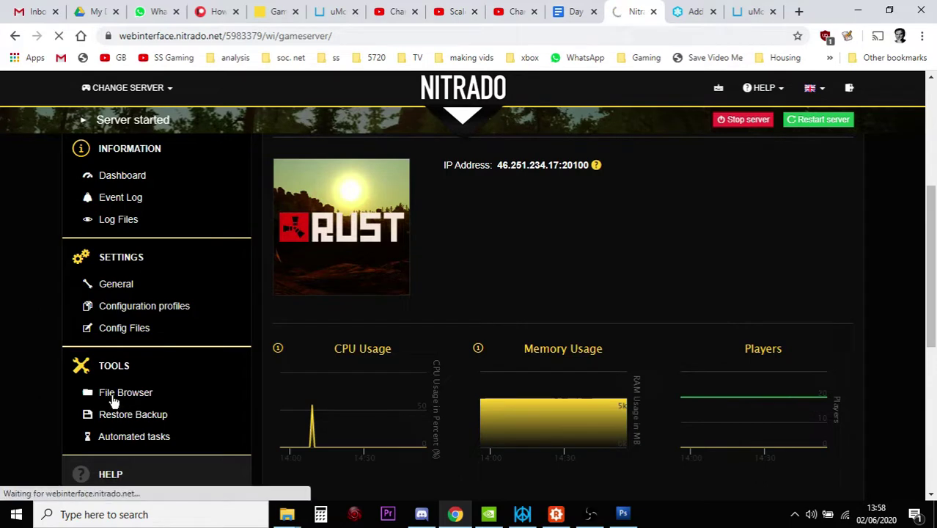
Navigate to rust/oxide/plugins and start uploading a file there
{"action": "scroll", "coordinate": [298, 318], "scroll_direction": "down", "scroll_amount": 1}
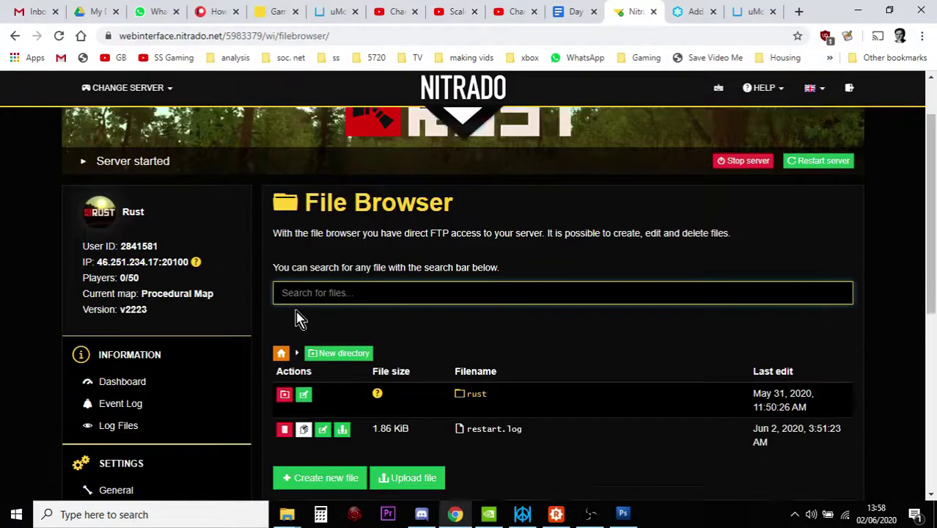
{"action": "scroll", "coordinate": [298, 318], "scroll_direction": "down", "scroll_amount": 1}
{"action": "left_click", "coordinate": [477, 326]}
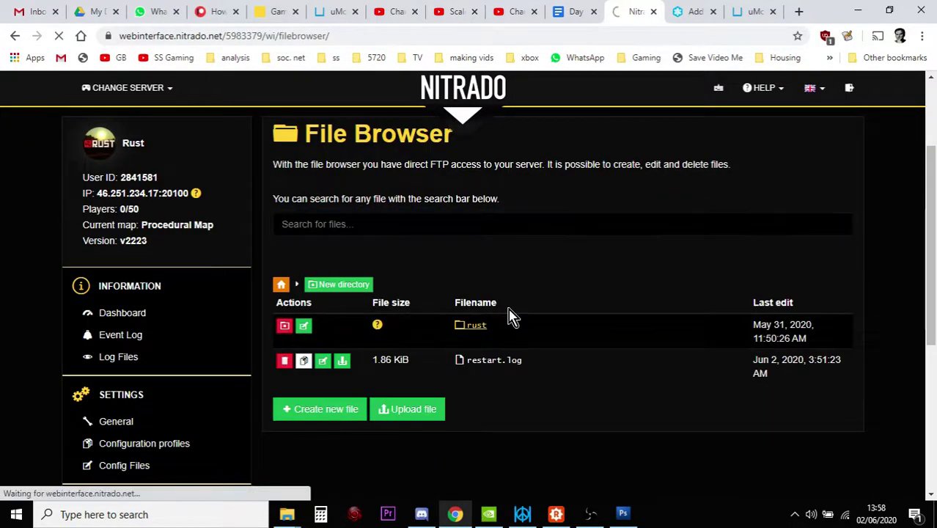
{"action": "scroll", "coordinate": [512, 316], "scroll_direction": "down", "scroll_amount": 3}
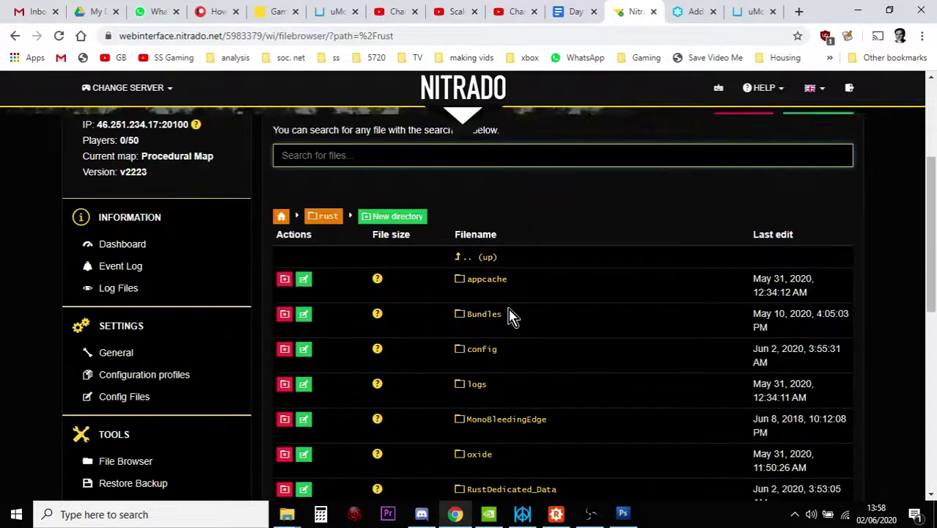
{"action": "scroll", "coordinate": [512, 317], "scroll_direction": "down", "scroll_amount": 1}
{"action": "left_click", "coordinate": [480, 392]}
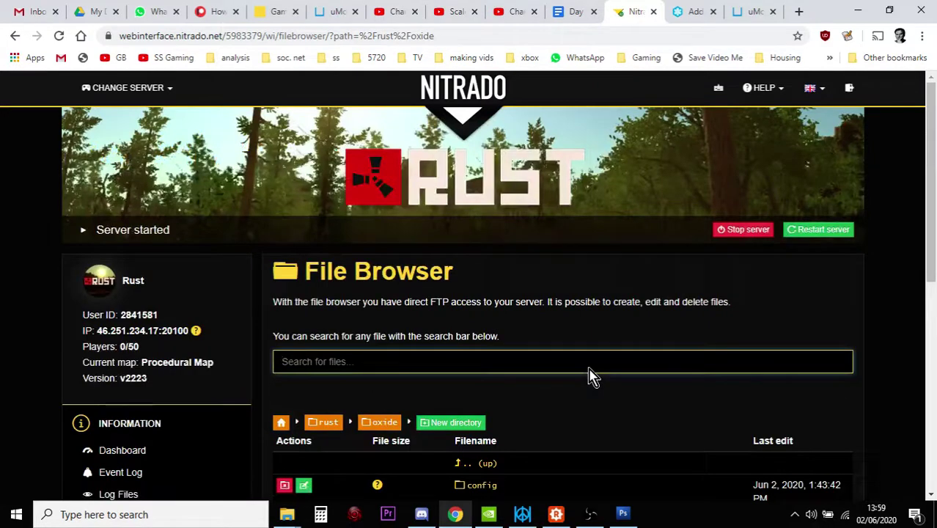
{"action": "scroll", "coordinate": [593, 376], "scroll_direction": "down", "scroll_amount": 3}
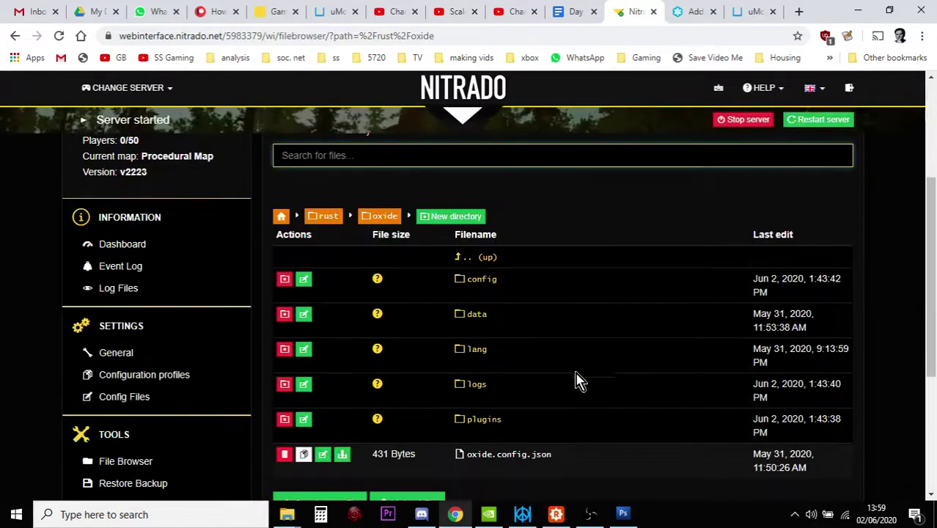
{"action": "left_click", "coordinate": [488, 421]}
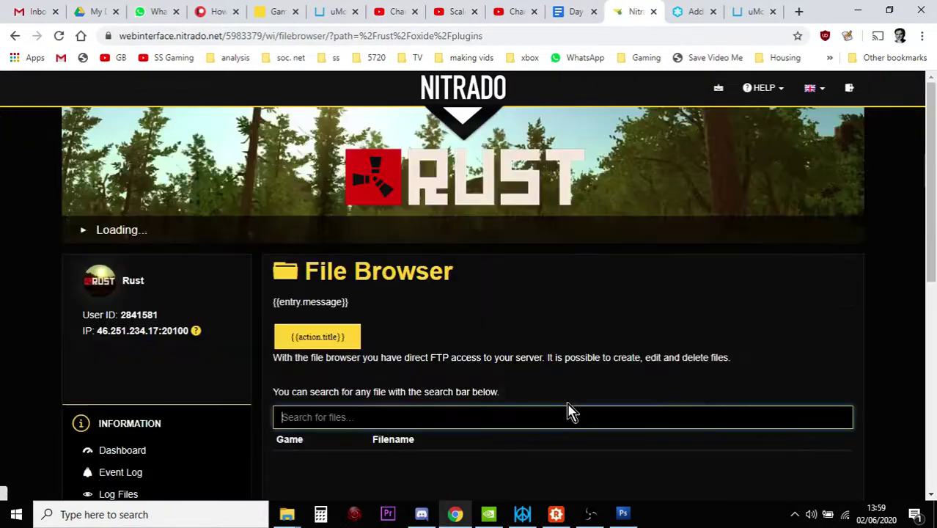
{"action": "scroll", "coordinate": [566, 396], "scroll_direction": "down", "scroll_amount": 3}
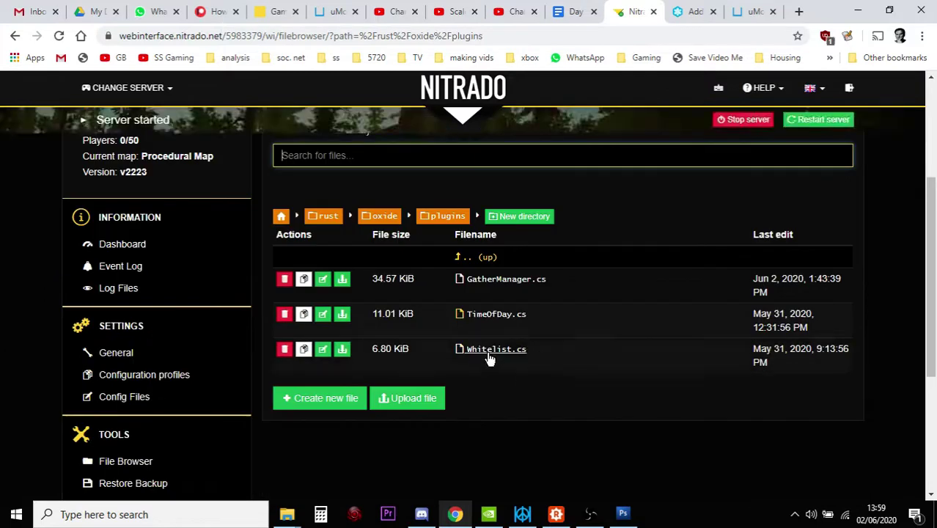
{"action": "left_click", "coordinate": [425, 407]}
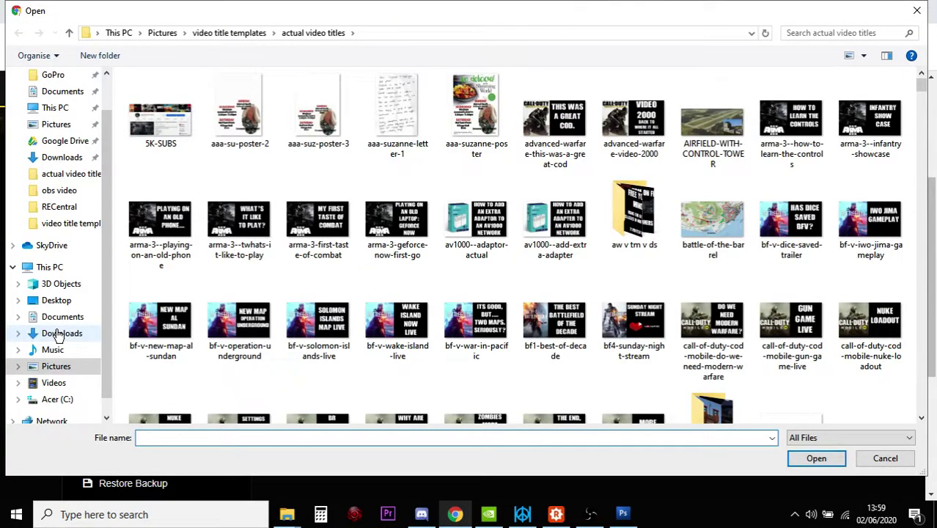
Cancel the upload from Downloads without choosing a file and switch to RustAdmin's console
{"action": "left_click", "coordinate": [61, 333]}
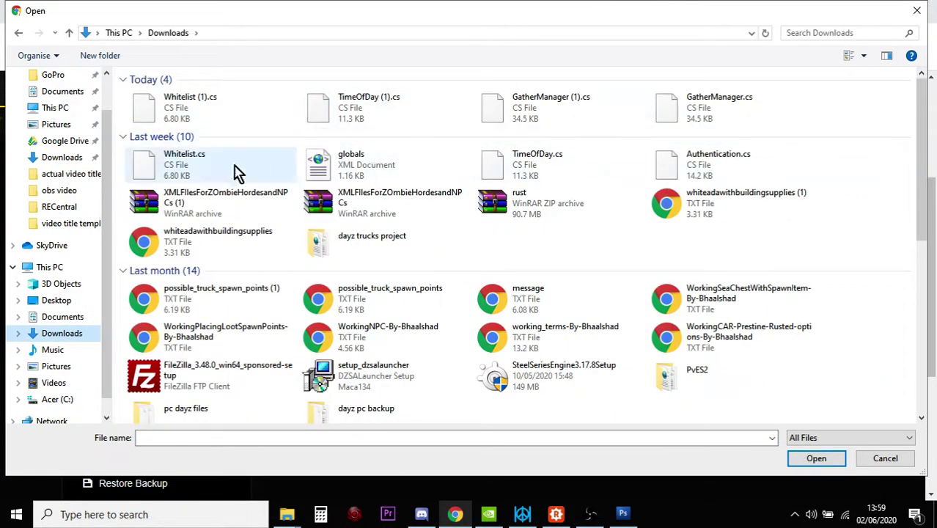
{"action": "left_click", "coordinate": [888, 461]}
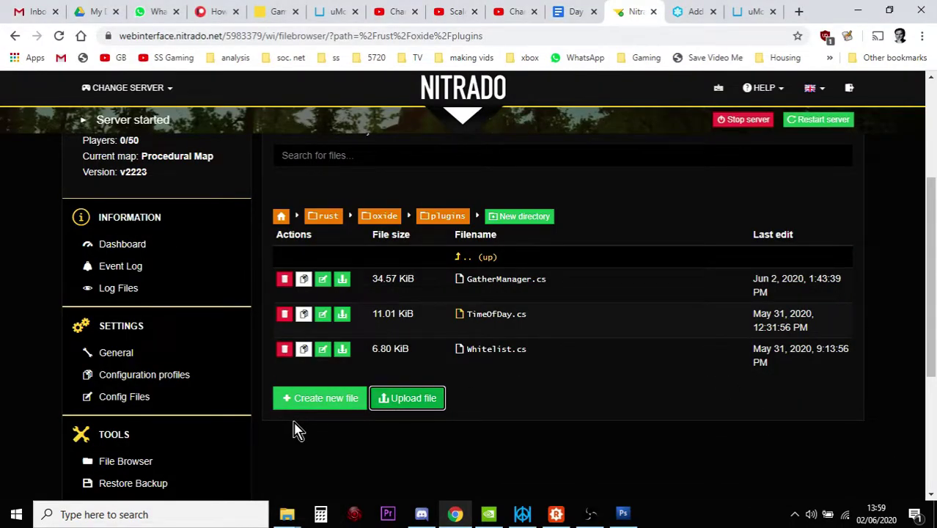
{"action": "scroll", "coordinate": [436, 368], "scroll_direction": "up", "scroll_amount": 1}
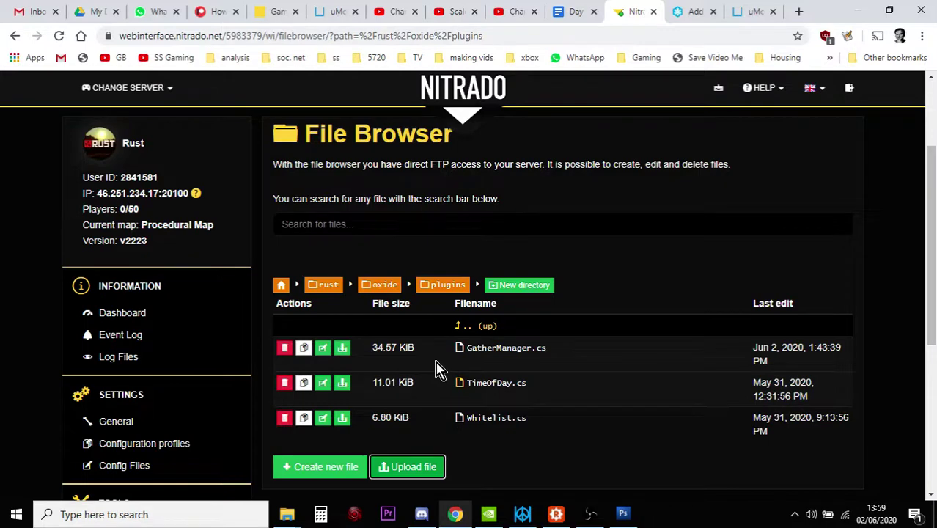
{"action": "left_click", "coordinate": [554, 516]}
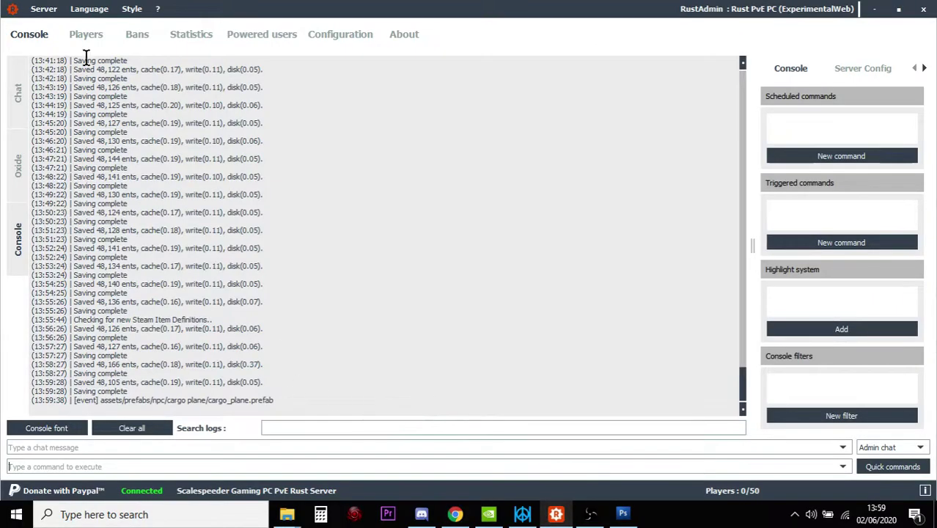
Review RustAdmin's server connection settings, then return to Nitrado's rust/oxide/plugins folder
{"action": "left_click", "coordinate": [342, 41]}
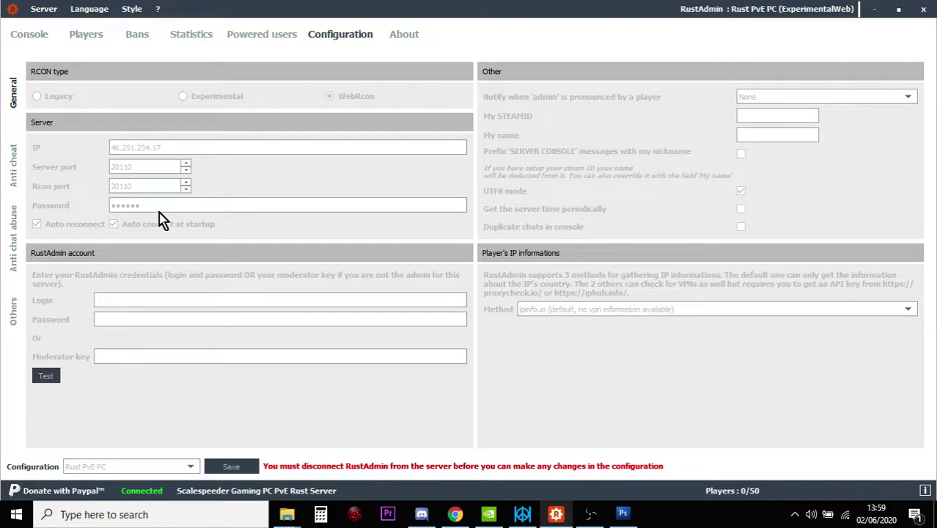
{"action": "left_click", "coordinate": [455, 514]}
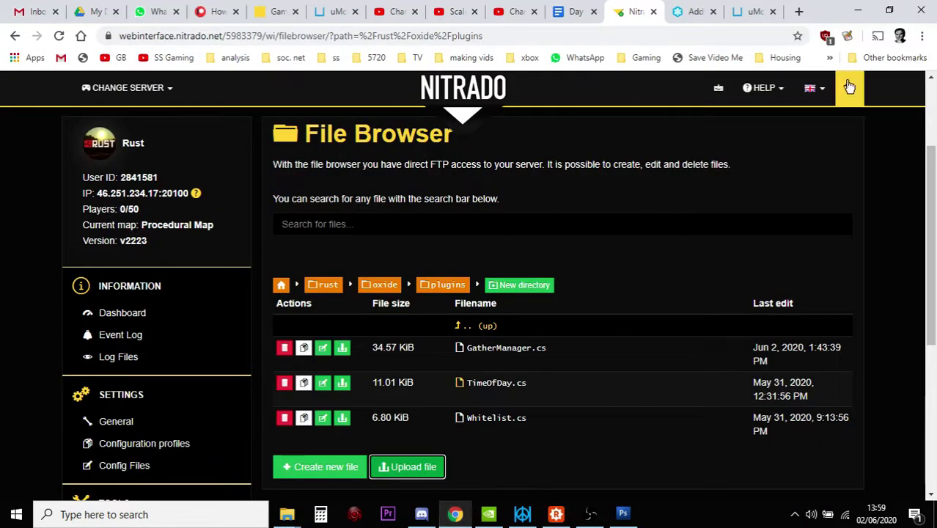
Glance at the Nodecraft guide and the Day Off document, then bring RustAdmin back
{"action": "left_click", "coordinate": [696, 16]}
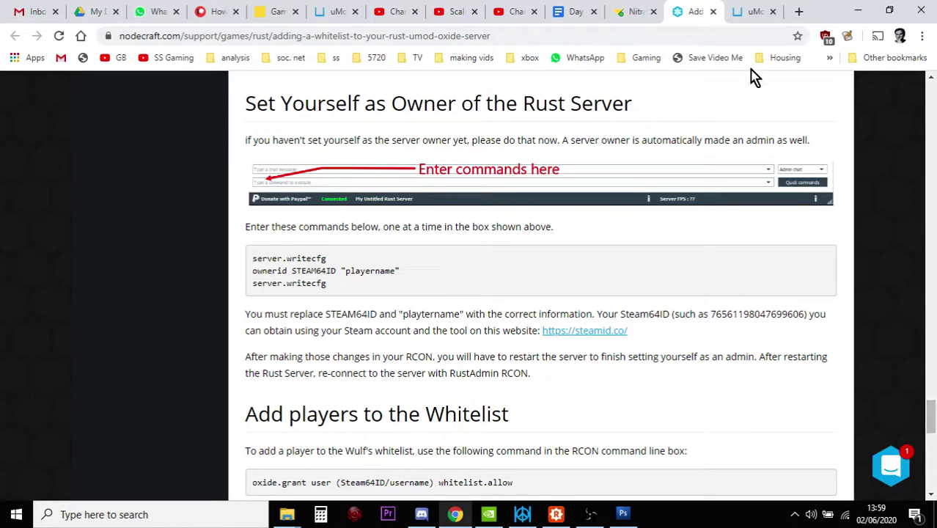
{"action": "left_click", "coordinate": [572, 14]}
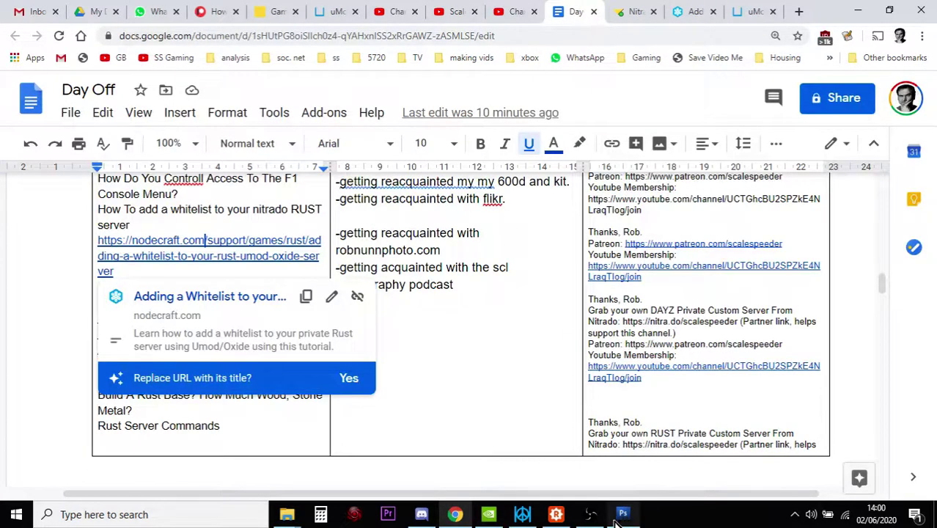
{"action": "left_click", "coordinate": [549, 512]}
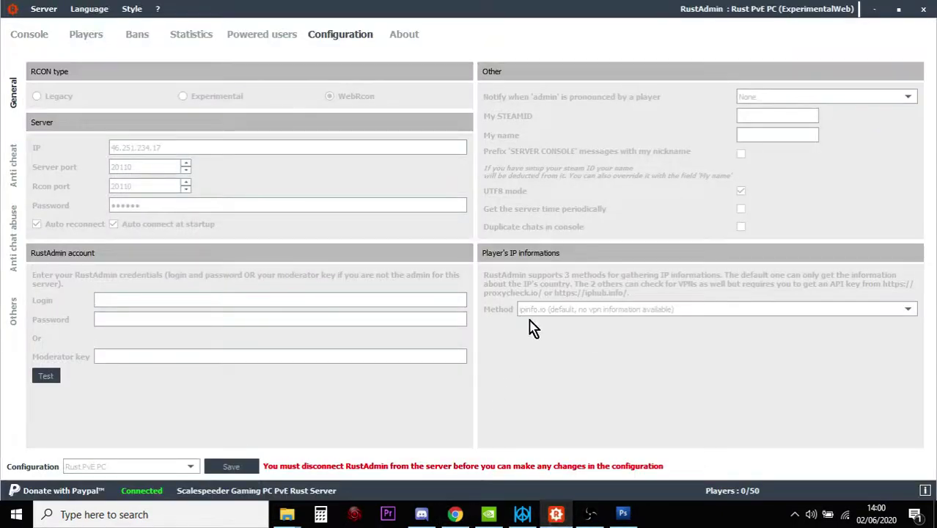
Show RustAdmin's console log, briefly checking the chat log, and focus the command field
{"action": "left_click", "coordinate": [30, 35]}
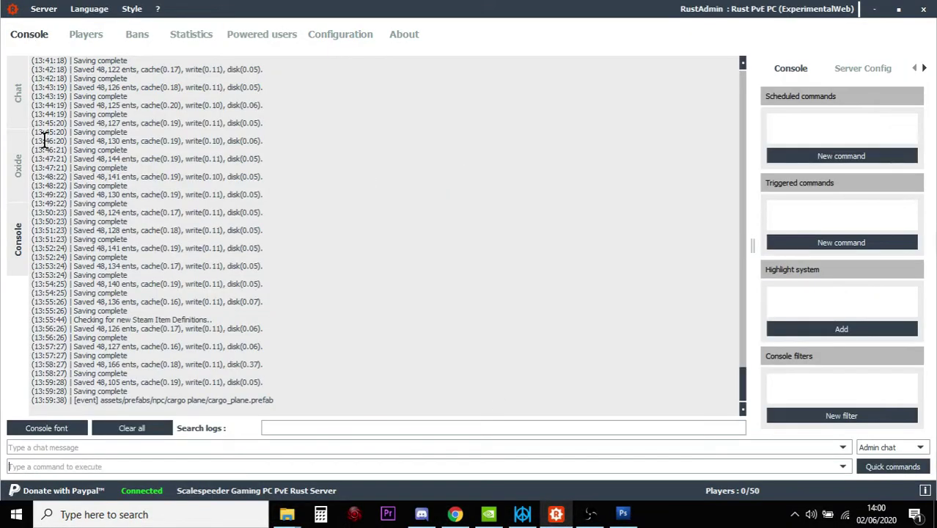
{"action": "left_click", "coordinate": [18, 96]}
{"action": "left_click", "coordinate": [22, 248]}
{"action": "left_click", "coordinate": [36, 467]}
Copy the 'oxide.grant user (Steam64ID/username) whitelist.allow' command from the Nodecraft guide
{"action": "left_click", "coordinate": [454, 514]}
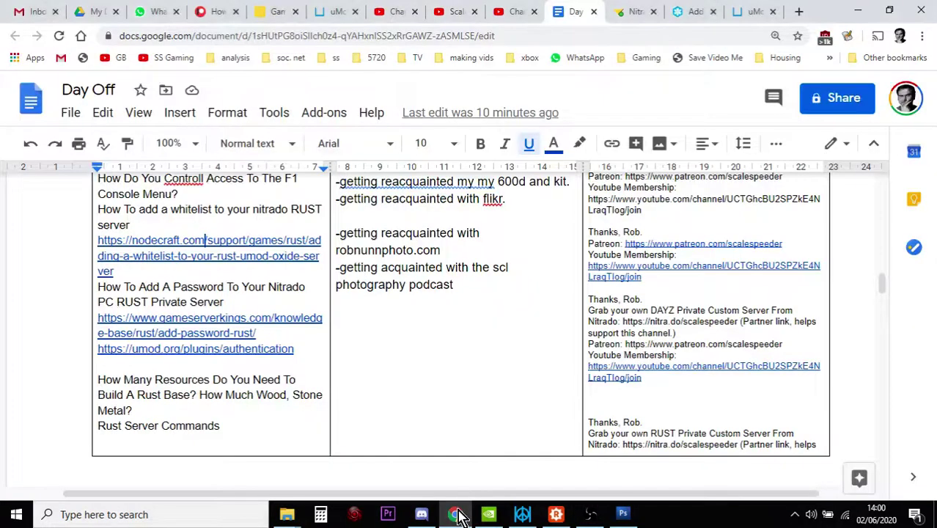
{"action": "left_click", "coordinate": [683, 10]}
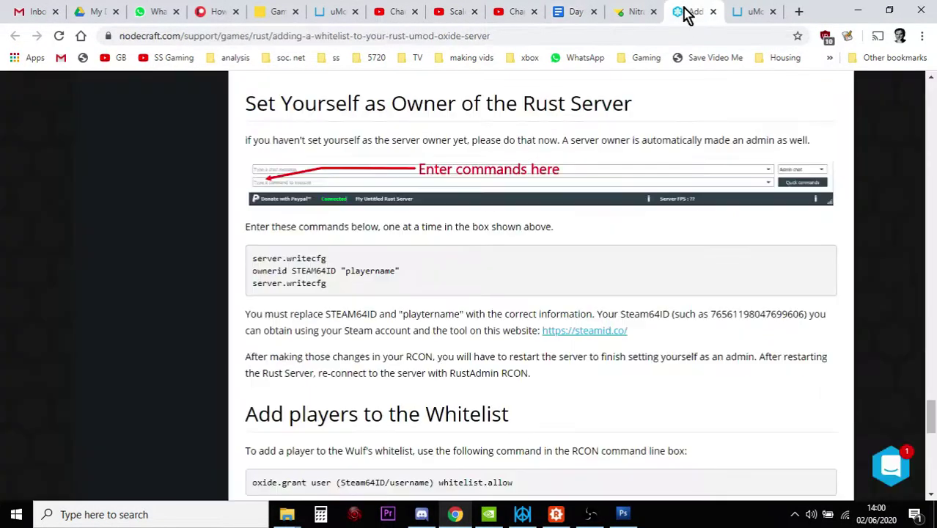
{"action": "scroll", "coordinate": [587, 250], "scroll_direction": "down", "scroll_amount": 3}
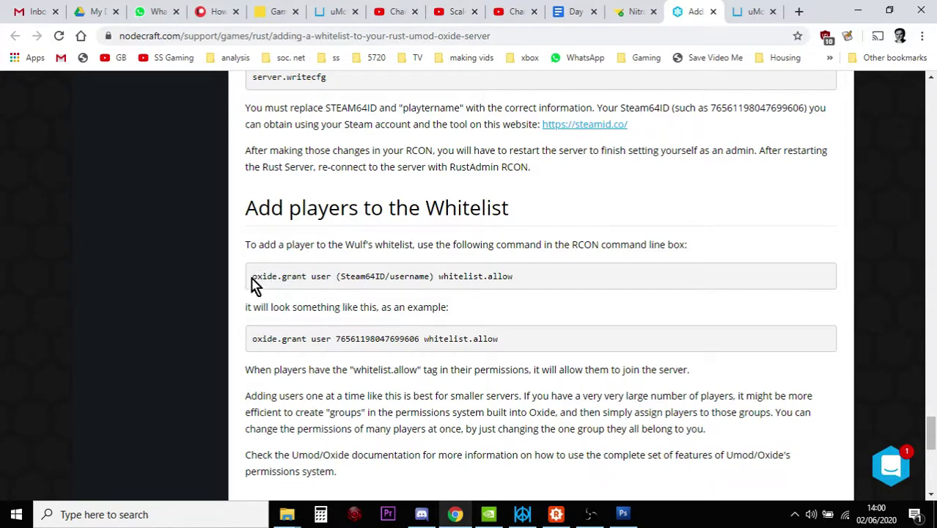
{"action": "left_click_drag", "start_coordinate": [253, 285], "coordinate": [517, 289]}
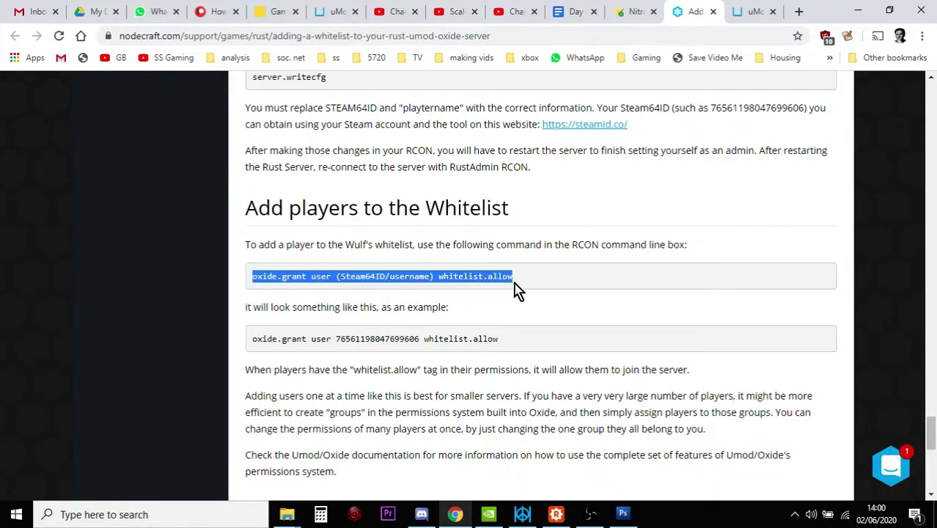
{"action": "right_click", "coordinate": [488, 277]}
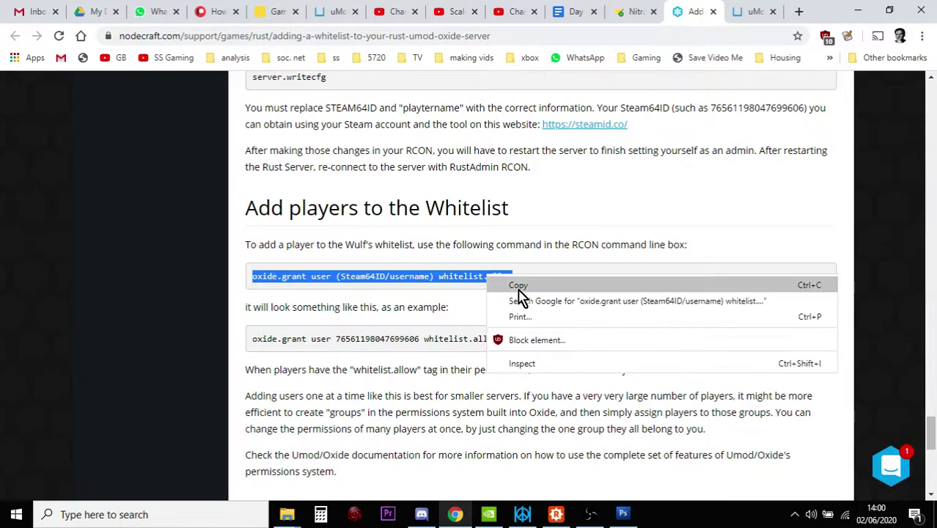
{"action": "left_click", "coordinate": [519, 289]}
Bring up the editing menu in RustAdmin's console command field
{"action": "left_click", "coordinate": [556, 514]}
{"action": "left_click", "coordinate": [47, 466]}
{"action": "right_click", "coordinate": [47, 467]}
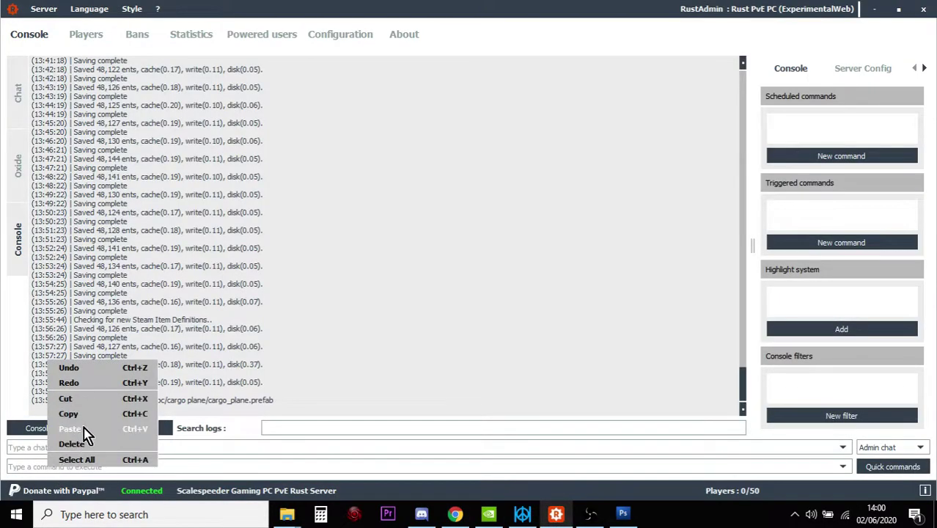
{"action": "left_click", "coordinate": [82, 428]}
{"action": "left_click_drag", "start_coordinate": [144, 467], "coordinate": [66, 467]}
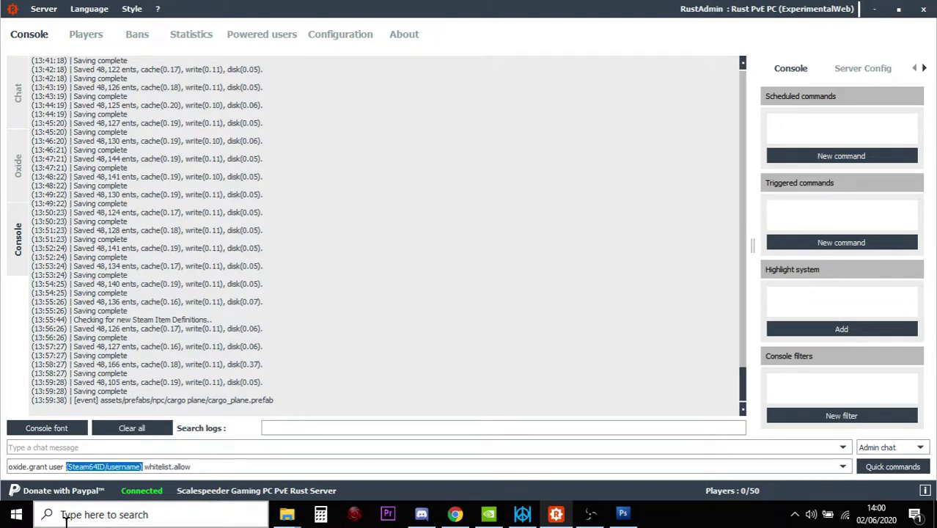
{"action": "key", "text": "BackSpace"}
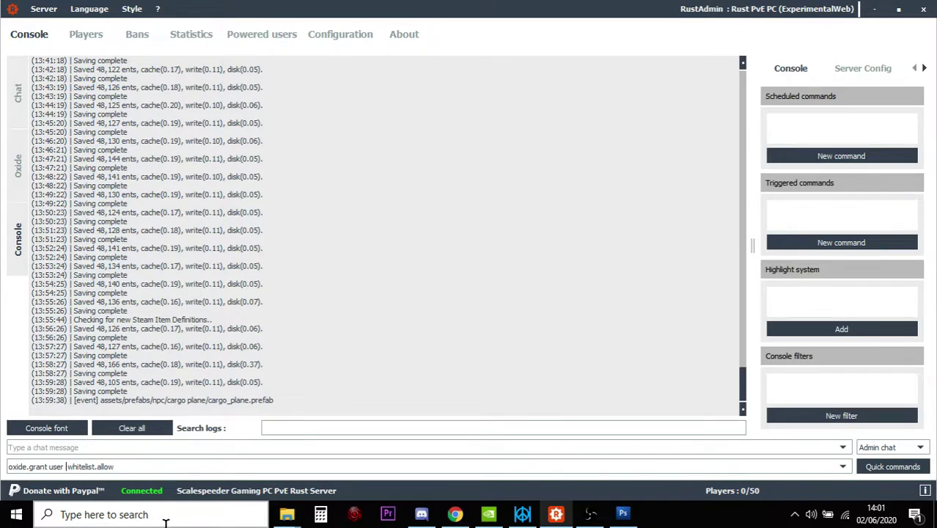
{"action": "left_click_drag", "start_coordinate": [129, 467], "coordinate": [6, 485]}
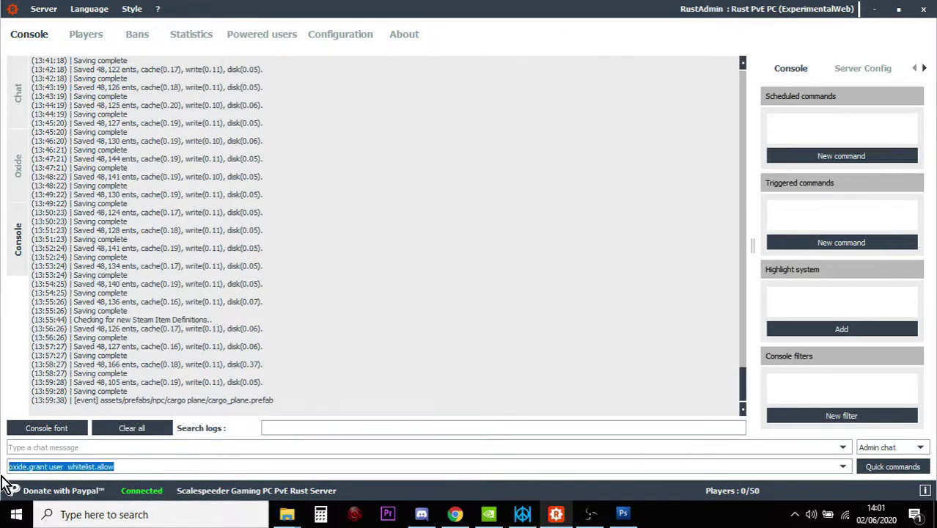
{"action": "key", "text": "ctrl+x"}
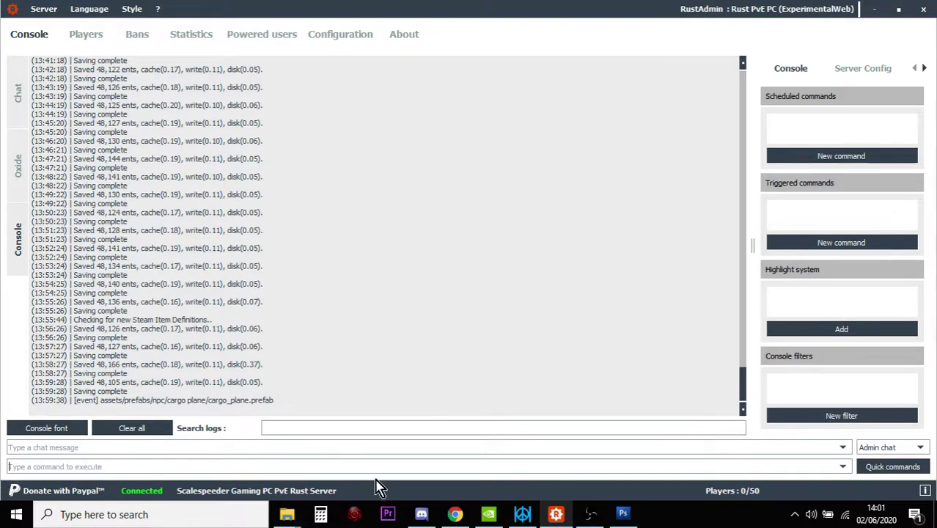
Read the Nodecraft guide down to its removal section, then return to Nitrado's plugins folder
{"action": "left_click", "coordinate": [455, 514]}
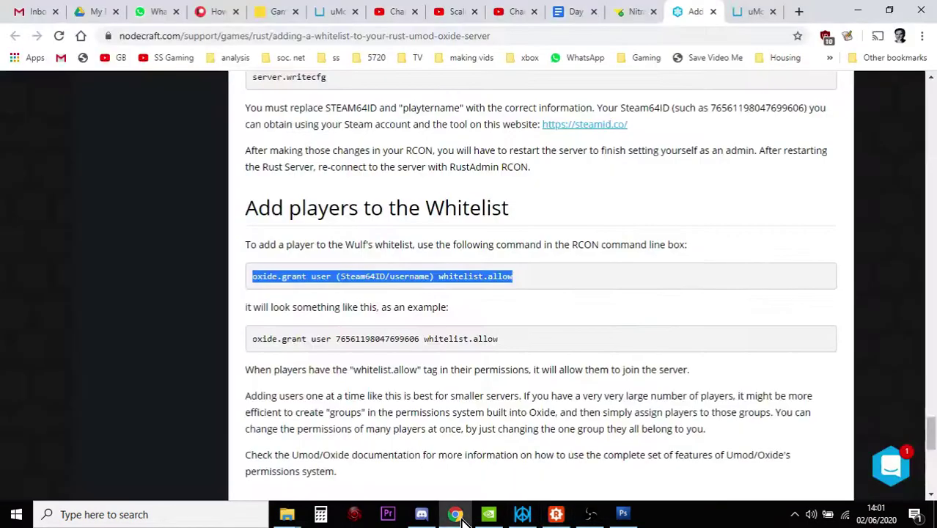
{"action": "scroll", "coordinate": [435, 330], "scroll_direction": "down", "scroll_amount": 1}
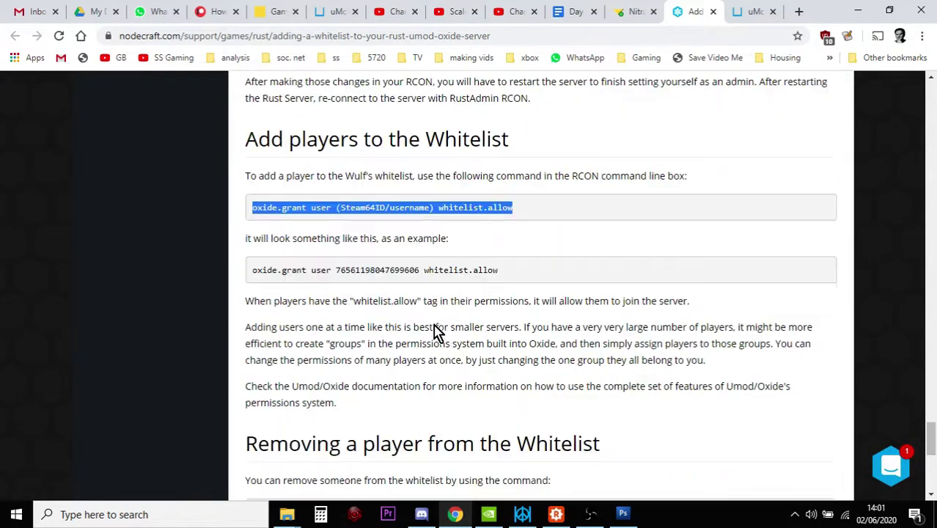
{"action": "scroll", "coordinate": [433, 325], "scroll_direction": "down", "scroll_amount": 1}
{"action": "scroll", "coordinate": [431, 317], "scroll_direction": "down", "scroll_amount": 1}
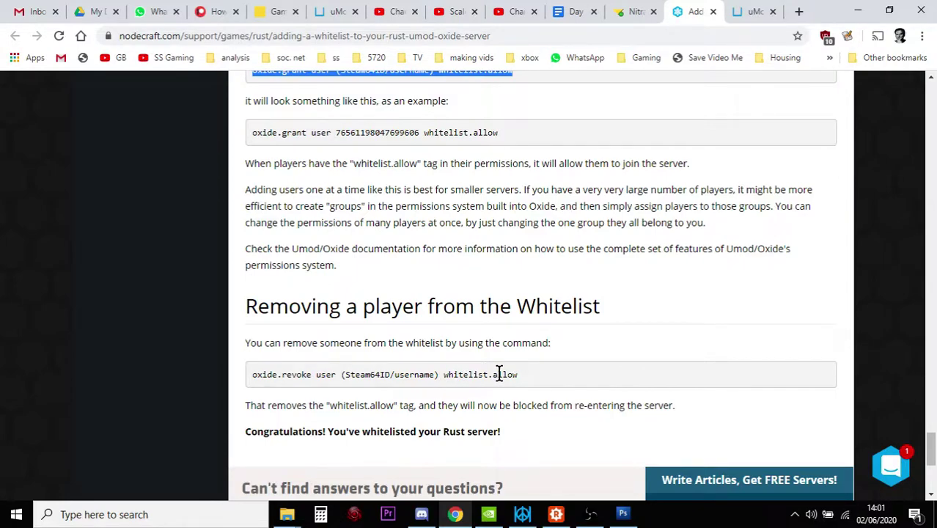
{"action": "scroll", "coordinate": [499, 374], "scroll_direction": "down", "scroll_amount": 1}
{"action": "scroll", "coordinate": [503, 382], "scroll_direction": "up", "scroll_amount": 4}
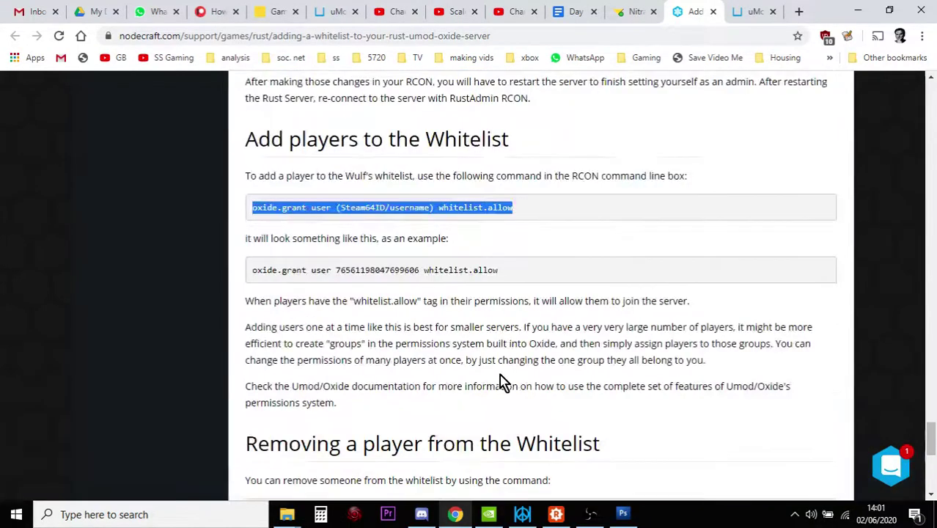
{"action": "scroll", "coordinate": [503, 383], "scroll_direction": "down", "scroll_amount": 2}
{"action": "scroll", "coordinate": [502, 383], "scroll_direction": "down", "scroll_amount": 1}
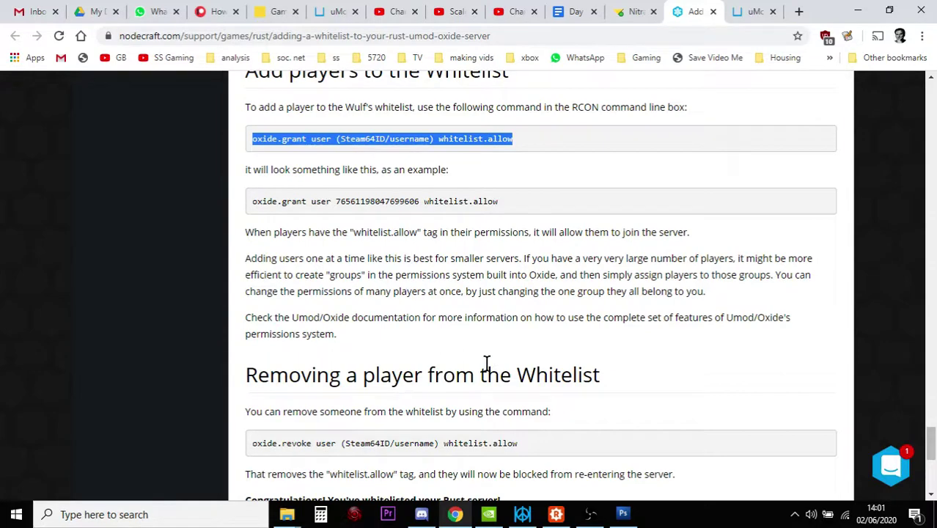
{"action": "left_click", "coordinate": [629, 14]}
{"action": "scroll", "coordinate": [506, 234], "scroll_direction": "up", "scroll_amount": 2}
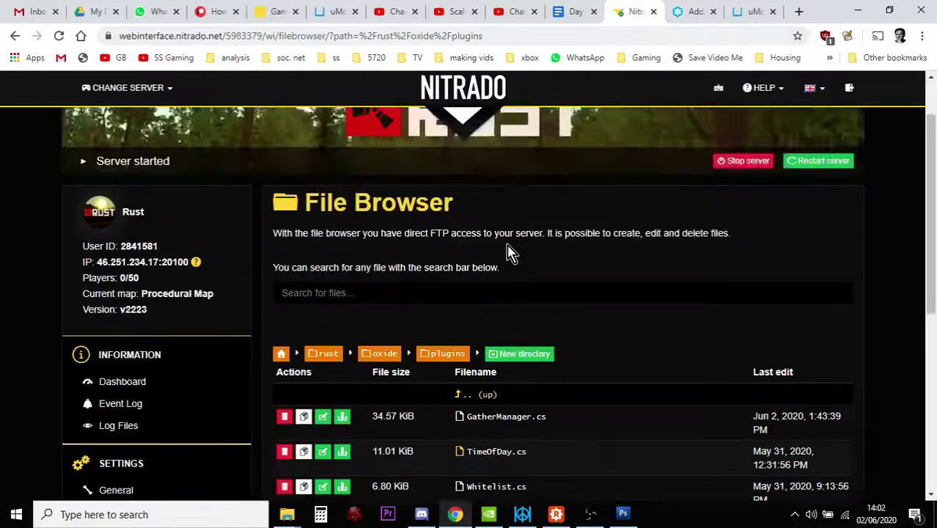